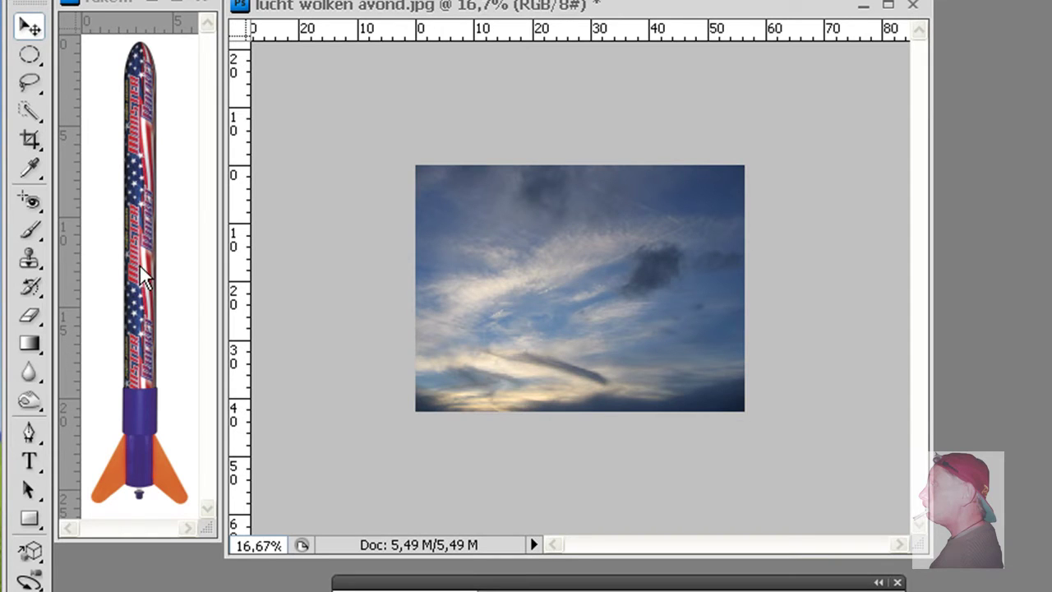
Step: Drag the rocket image into the evening-sky photo as Layer 1 and position it lower
{"action": "left_click", "coordinate": [140, 269]}
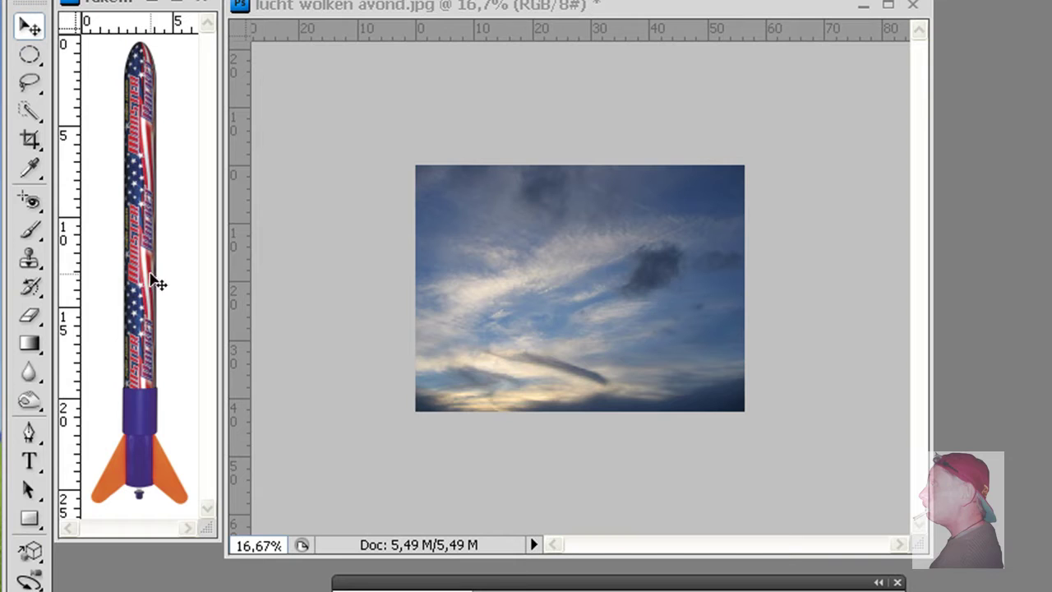
{"action": "mouse_move", "coordinate": [141, 216]}
{"action": "left_mouse_down"}
{"action": "mouse_move", "coordinate": [246, 254]}
{"action": "mouse_move", "coordinate": [501, 286]}
{"action": "left_mouse_up"}
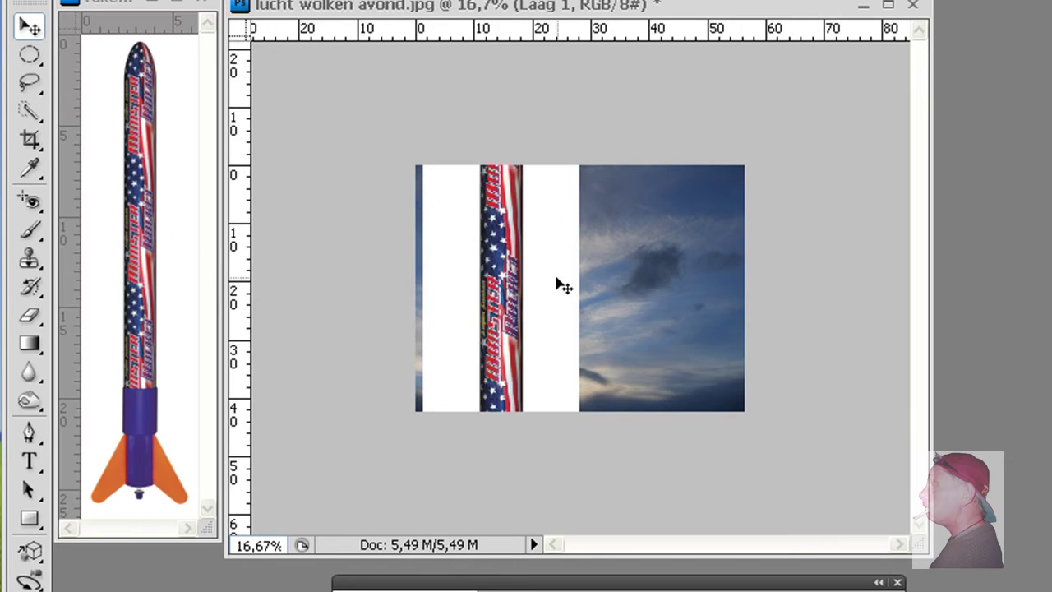
{"action": "left_click", "coordinate": [541, 218]}
{"action": "left_click_drag", "start_coordinate": [534, 357], "coordinate": [535, 392]}
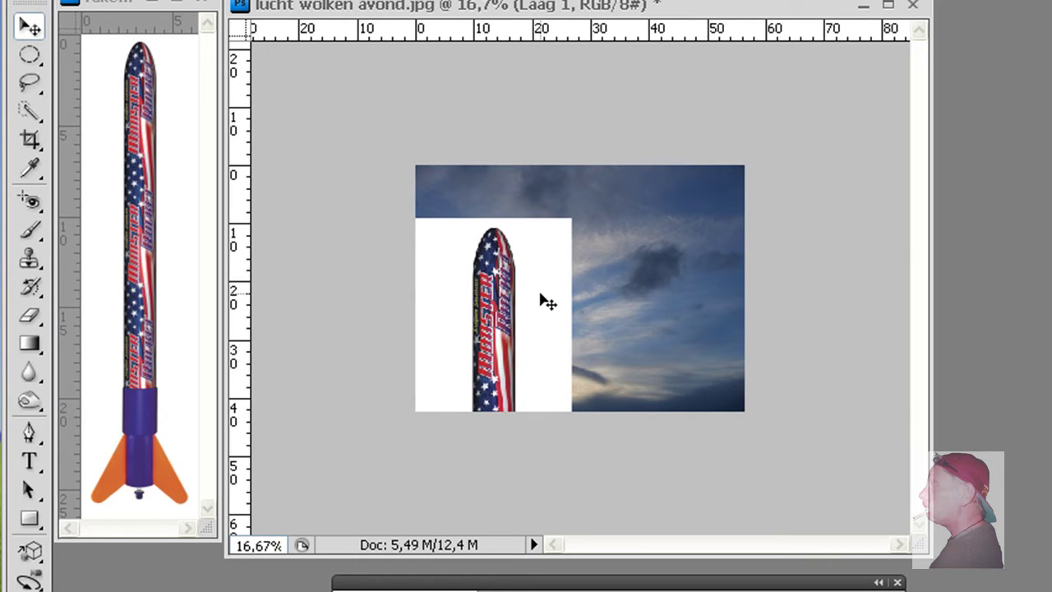
Step: Scale the rocket layer down to a small size over the clouds with Free Transform
{"action": "key", "text": "ctrl+t"}
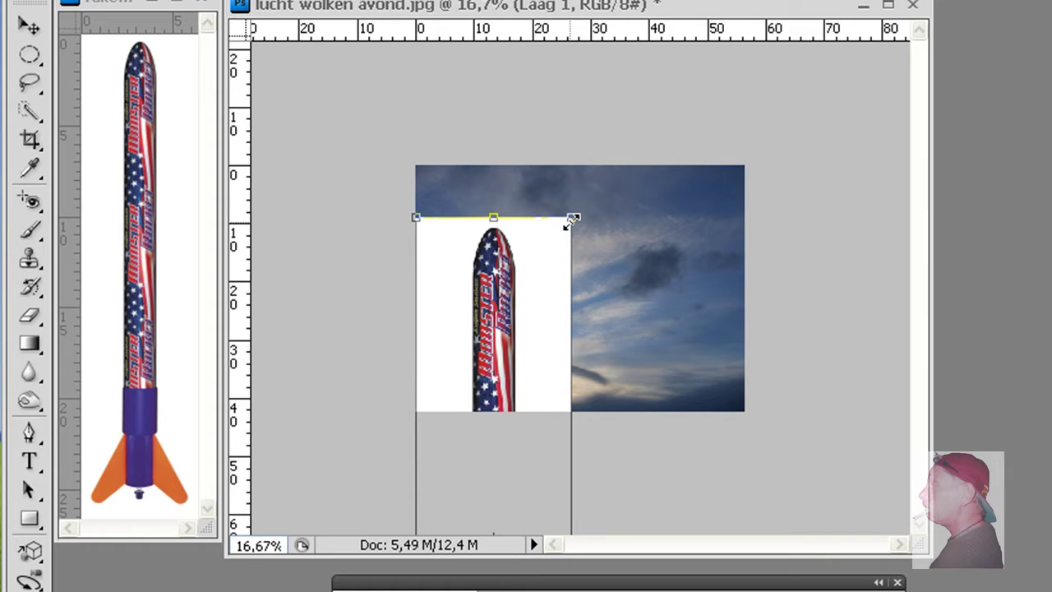
{"action": "mouse_move", "coordinate": [572, 218]}
{"action": "left_mouse_down"}
{"action": "mouse_move", "coordinate": [502, 501]}
{"action": "mouse_move", "coordinate": [492, 142]}
{"action": "mouse_move", "coordinate": [456, 319]}
{"action": "mouse_move", "coordinate": [462, 380]}
{"action": "mouse_move", "coordinate": [440, 408]}
{"action": "mouse_move", "coordinate": [523, 320]}
{"action": "left_mouse_up"}
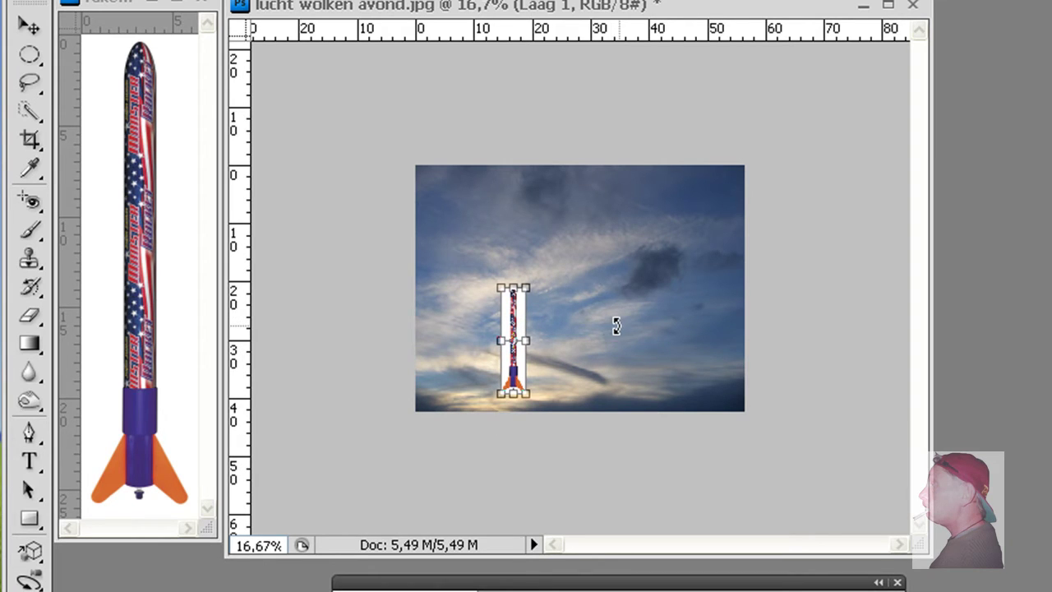
{"action": "key", "text": "Return"}
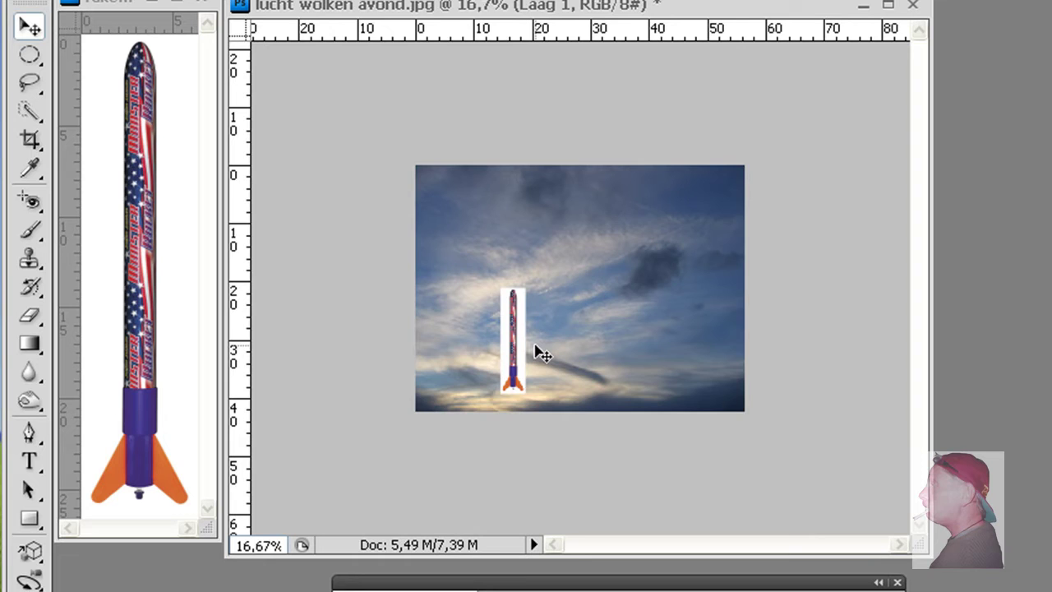
{"action": "key", "text": "ctrl+plus"}
{"action": "key", "text": "ctrl+plus"}
{"action": "key", "text": "ctrl+plus"}
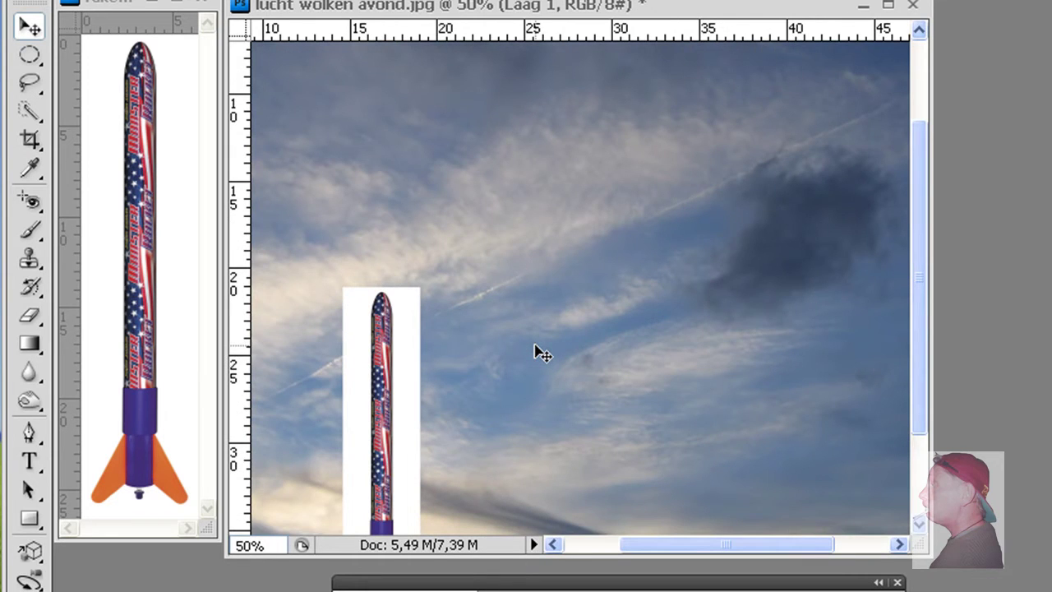
Step: Quick-select the rocket's body, nose, engine and left fin, leaving out the white background
{"action": "left_click_drag", "start_coordinate": [918, 233], "coordinate": [921, 312]}
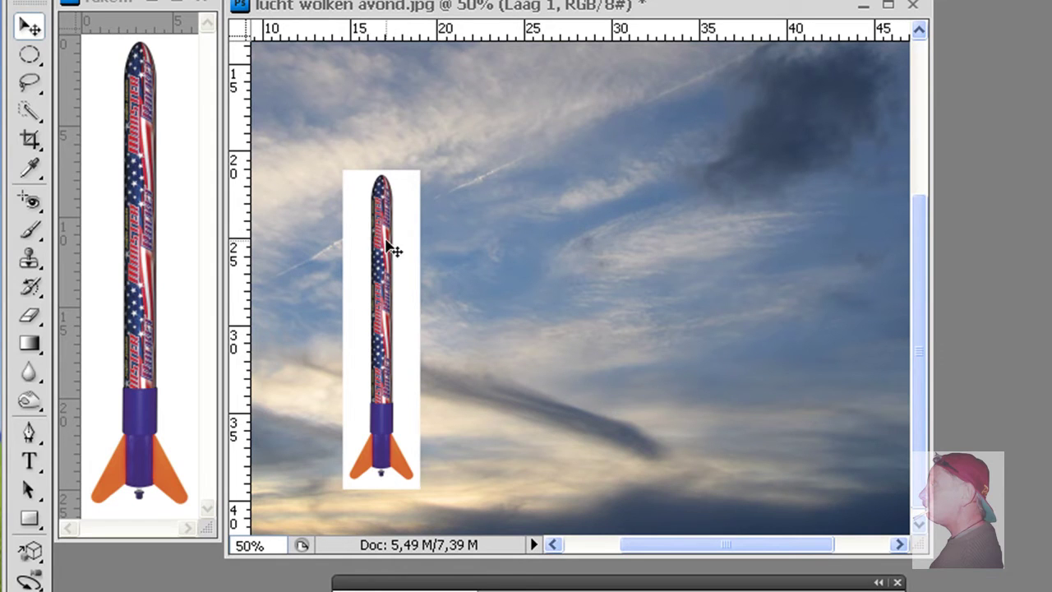
{"action": "left_click", "coordinate": [33, 115]}
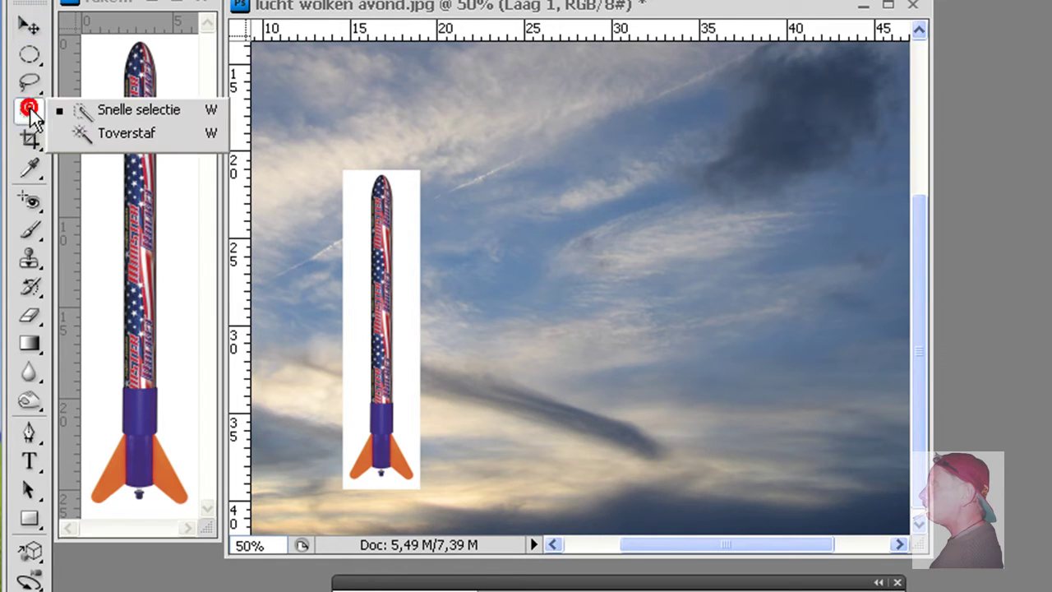
{"action": "left_click", "coordinate": [129, 111]}
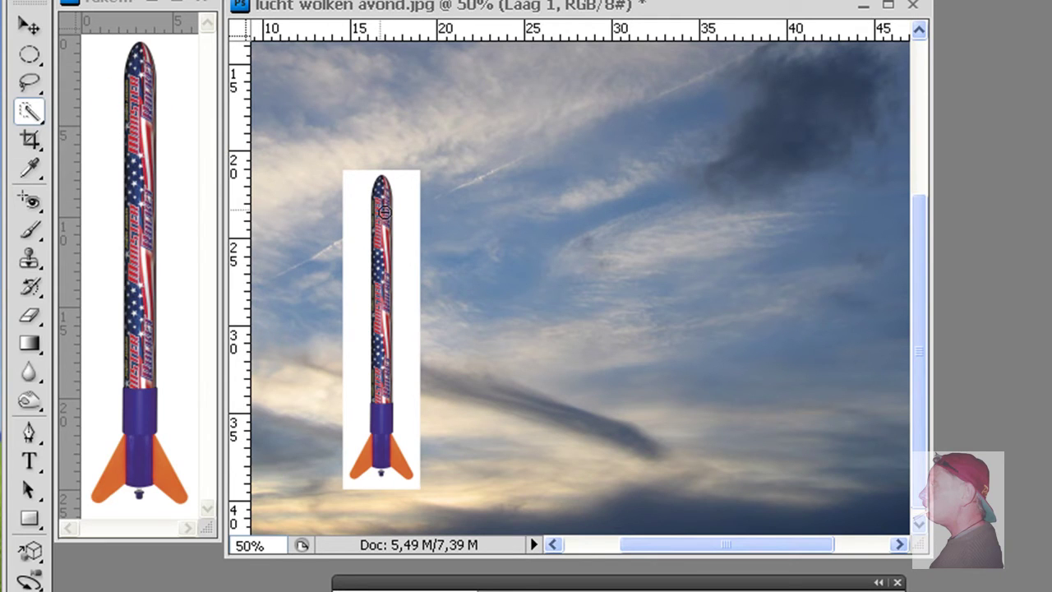
{"action": "left_click_drag", "start_coordinate": [382, 191], "coordinate": [386, 355]}
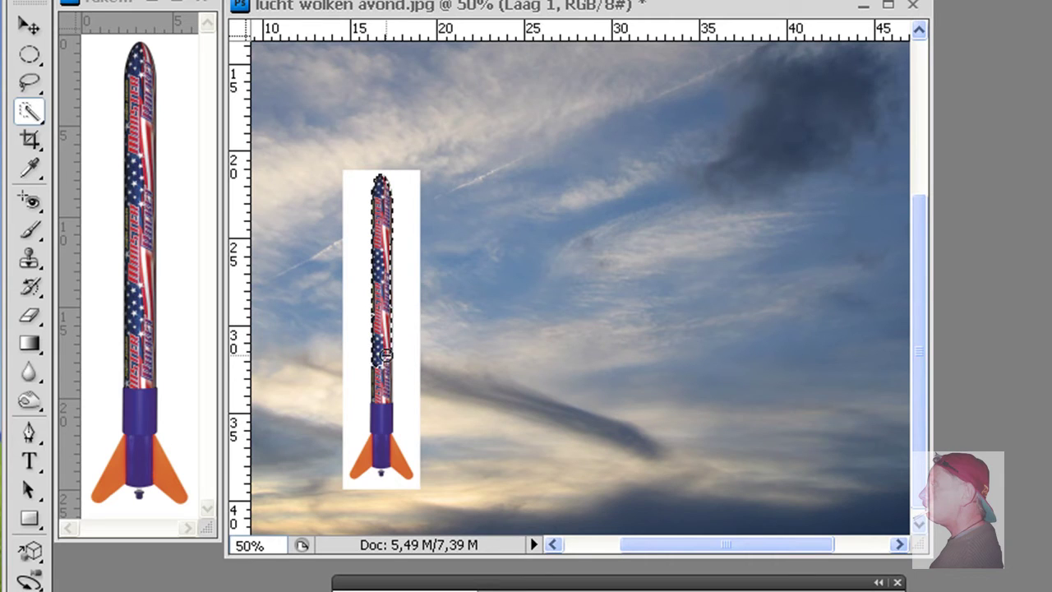
{"action": "left_click_drag", "start_coordinate": [385, 355], "coordinate": [380, 460]}
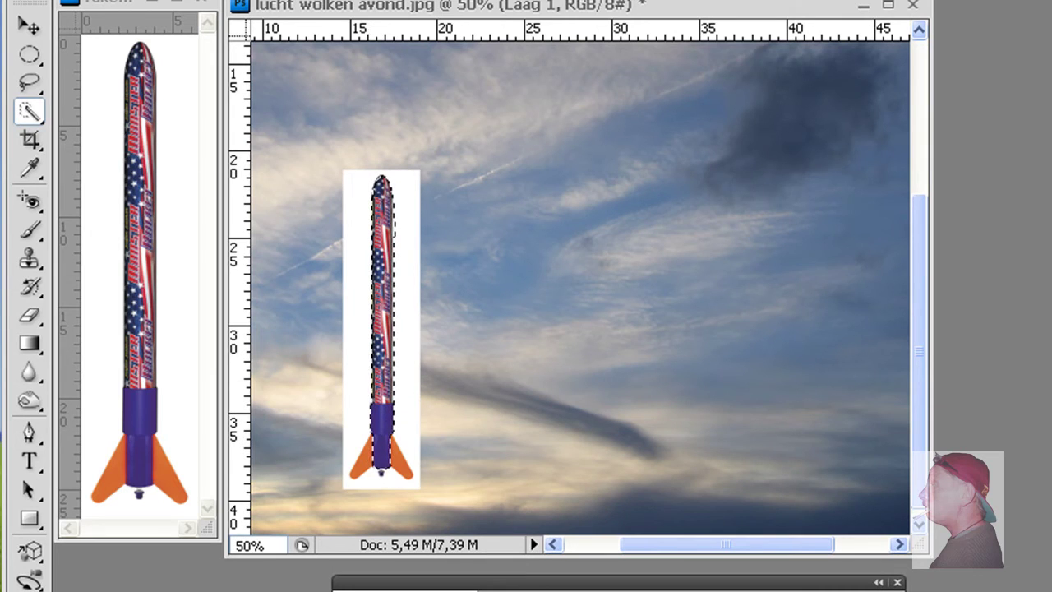
{"action": "left_click_drag", "start_coordinate": [375, 478], "coordinate": [361, 462]}
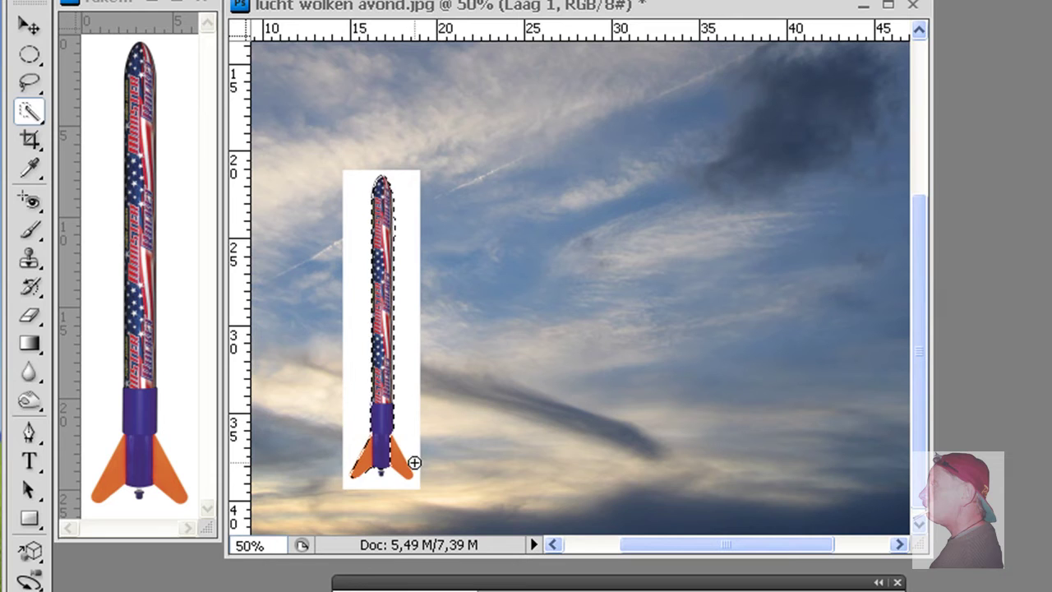
Step: Add the right fin to the selection and mask out Layer 1's white background around the rocket
{"action": "left_click", "coordinate": [396, 460]}
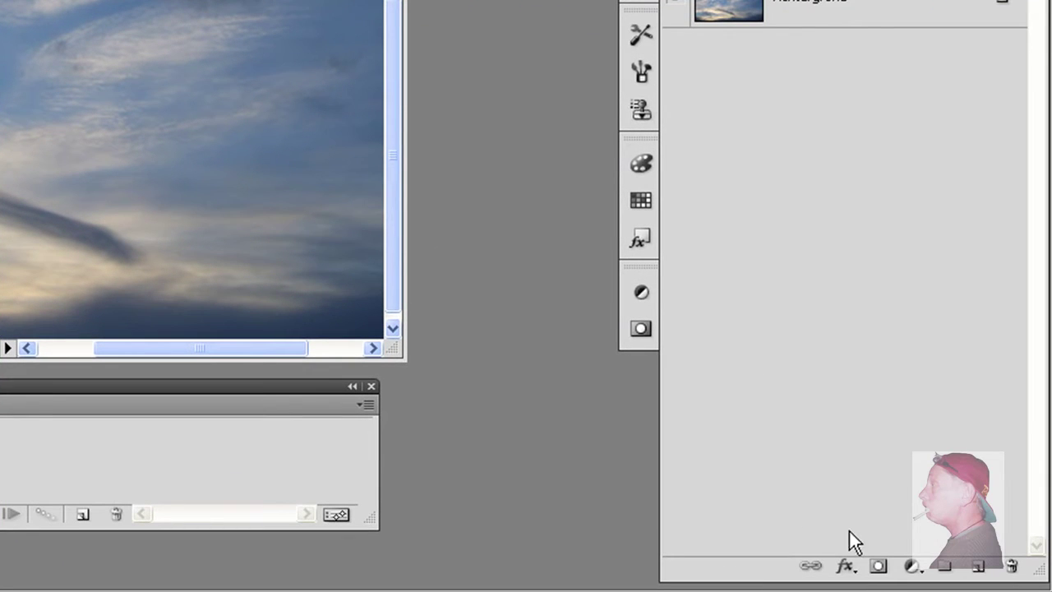
{"action": "left_click", "coordinate": [875, 567]}
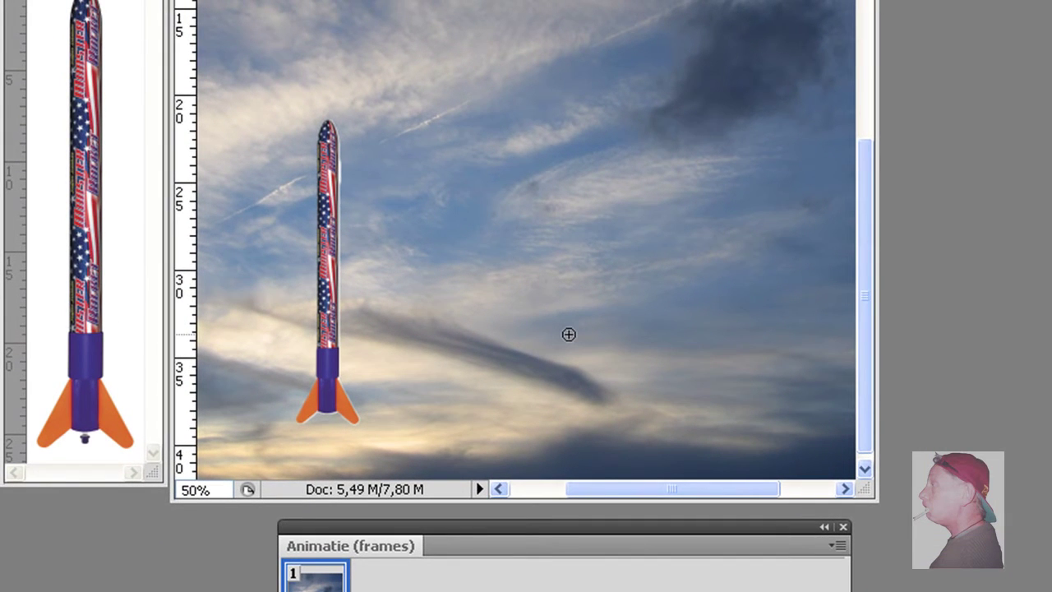
{"action": "key", "text": "v"}
{"action": "key", "text": "ctrl+minus"}
{"action": "key", "text": "ctrl+minus"}
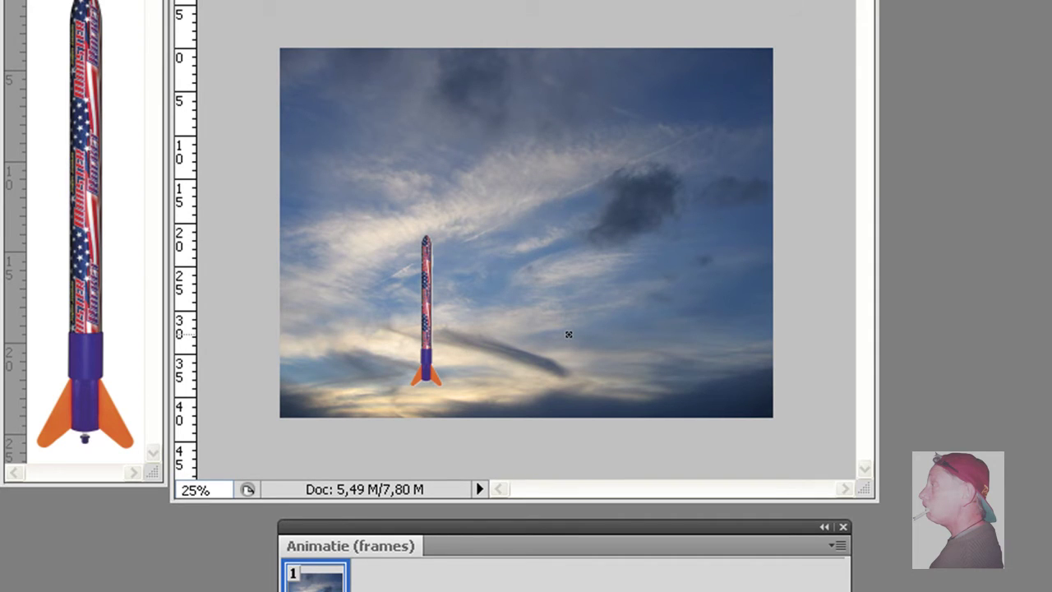
{"action": "key", "text": "ctrl+minus"}
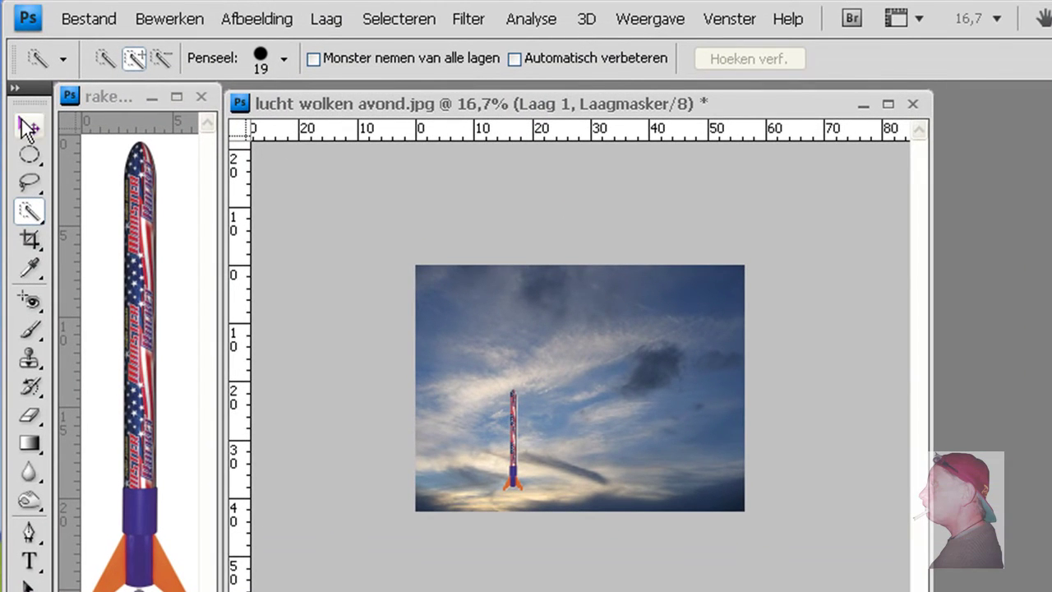
Step: Place the rocket at the sky's bottom edge in frame 1 and duplicate it as frame 2
{"action": "left_click", "coordinate": [27, 121]}
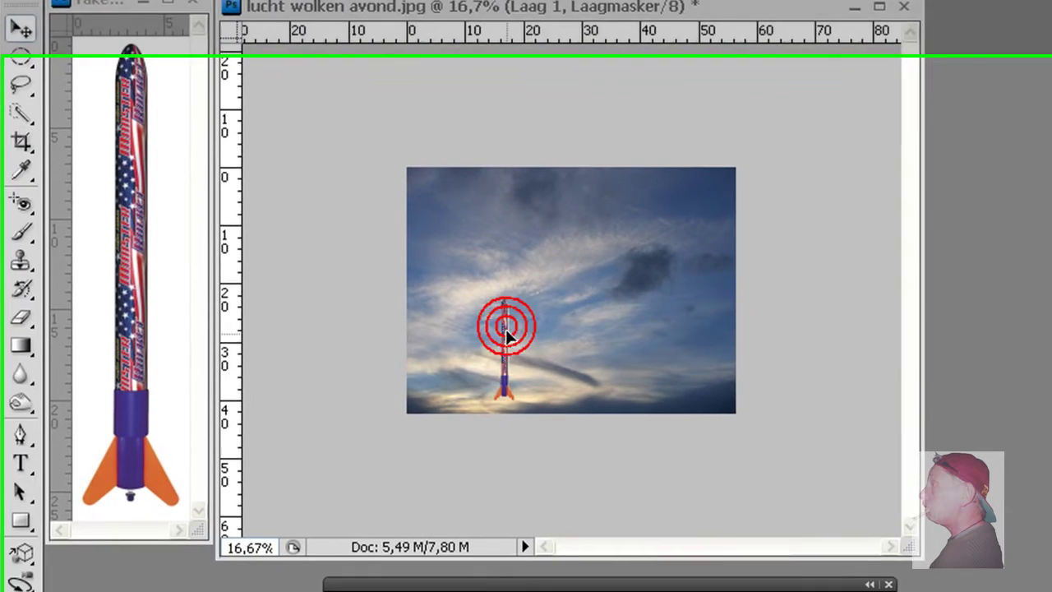
{"action": "left_click_drag", "start_coordinate": [517, 426], "coordinate": [516, 501]}
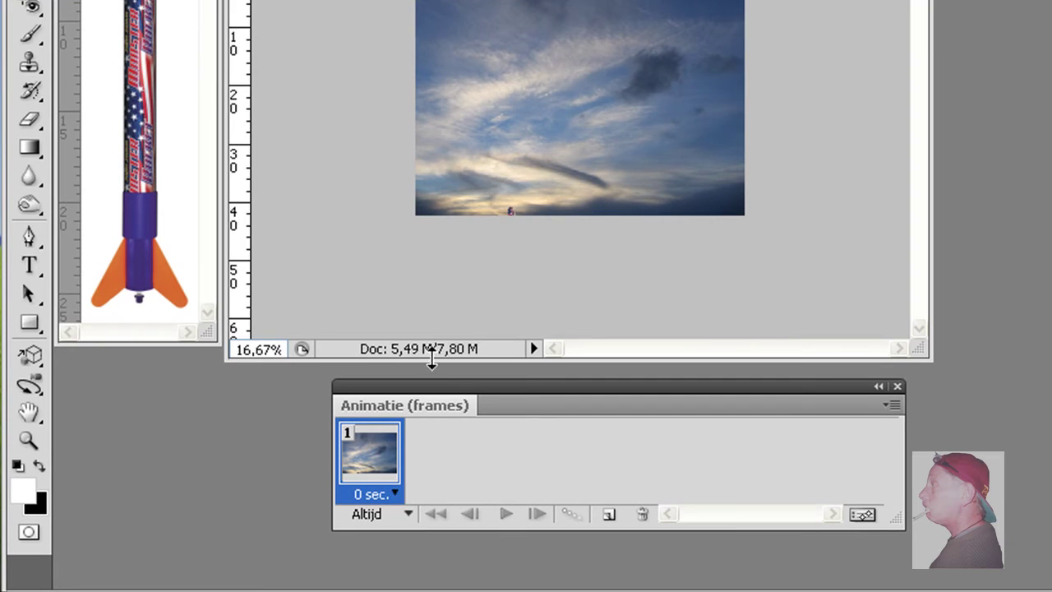
{"action": "left_click", "coordinate": [377, 458]}
{"action": "left_click", "coordinate": [608, 515]}
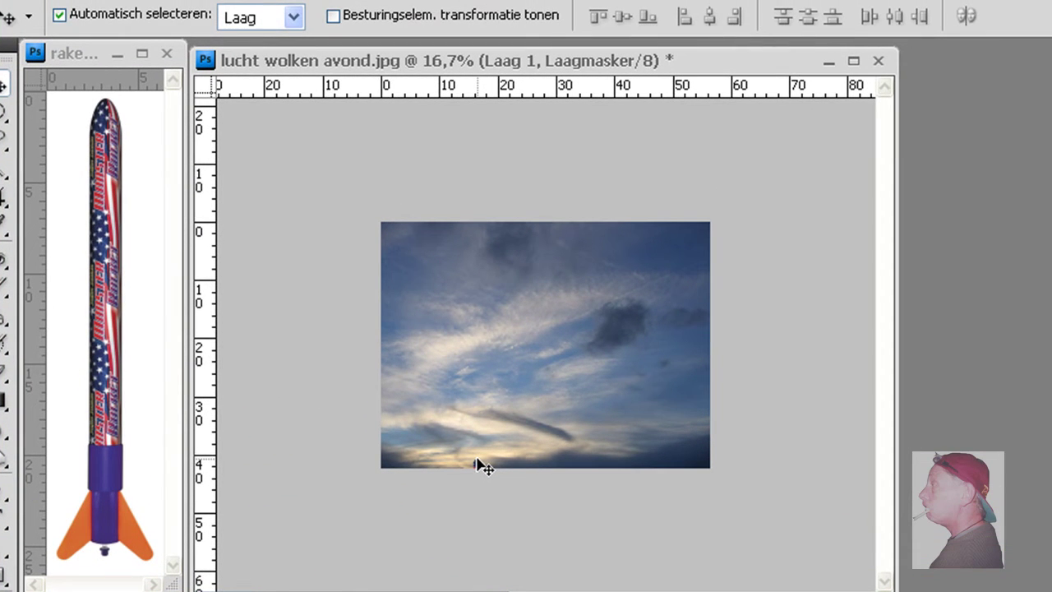
Step: In frame 2, raise the rocket to the sky's top edge and lower its layer opacity
{"action": "left_click_drag", "start_coordinate": [484, 466], "coordinate": [493, 134]}
{"action": "left_click_drag", "start_coordinate": [492, 127], "coordinate": [496, 134]}
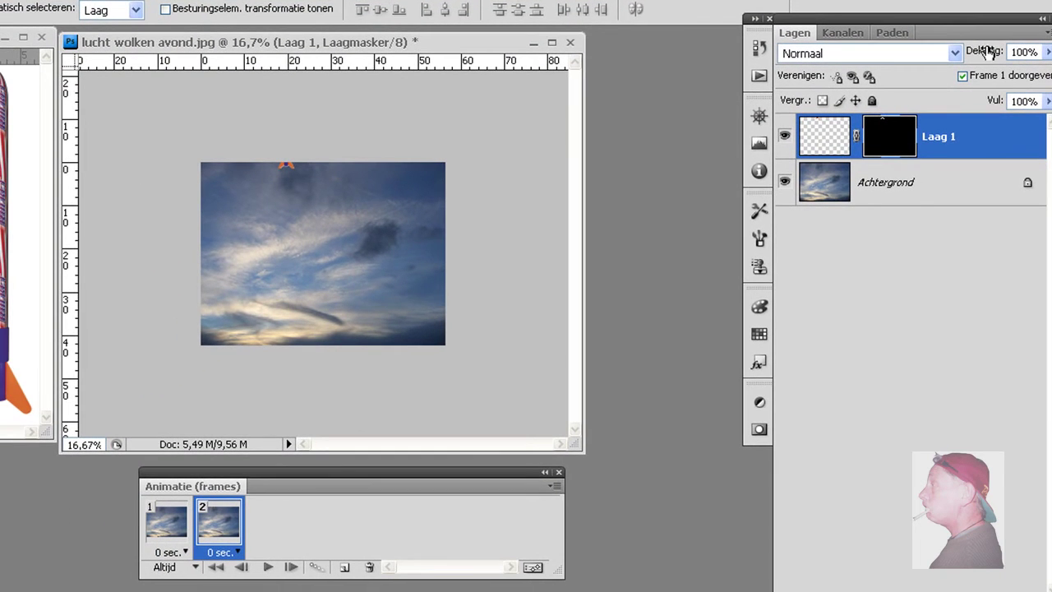
{"action": "left_click_drag", "start_coordinate": [986, 51], "coordinate": [915, 58]}
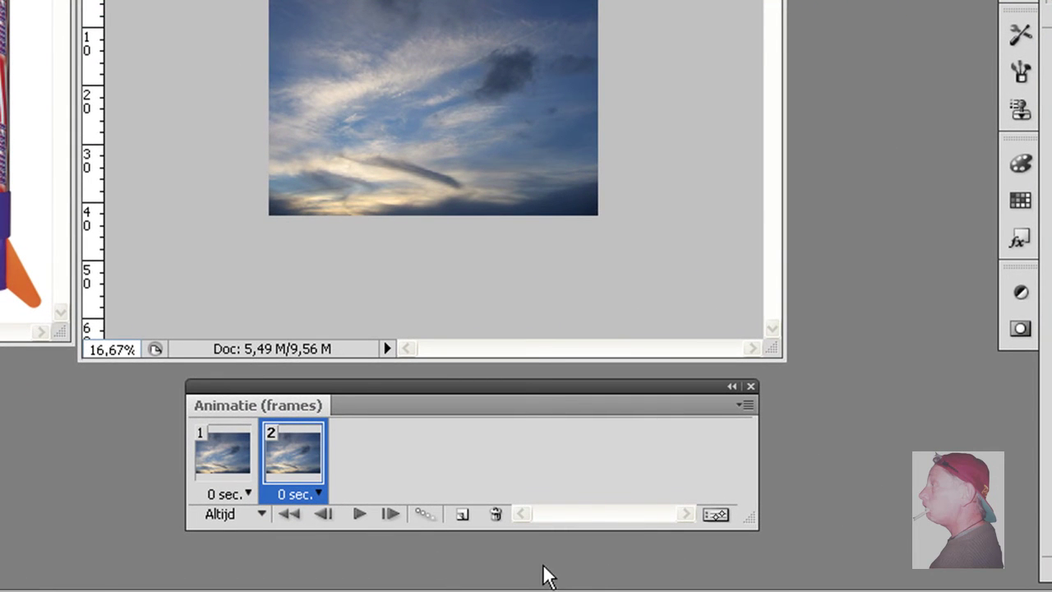
Step: Tween between the two frames, adding 20 in-between frames
{"action": "left_click", "coordinate": [423, 517]}
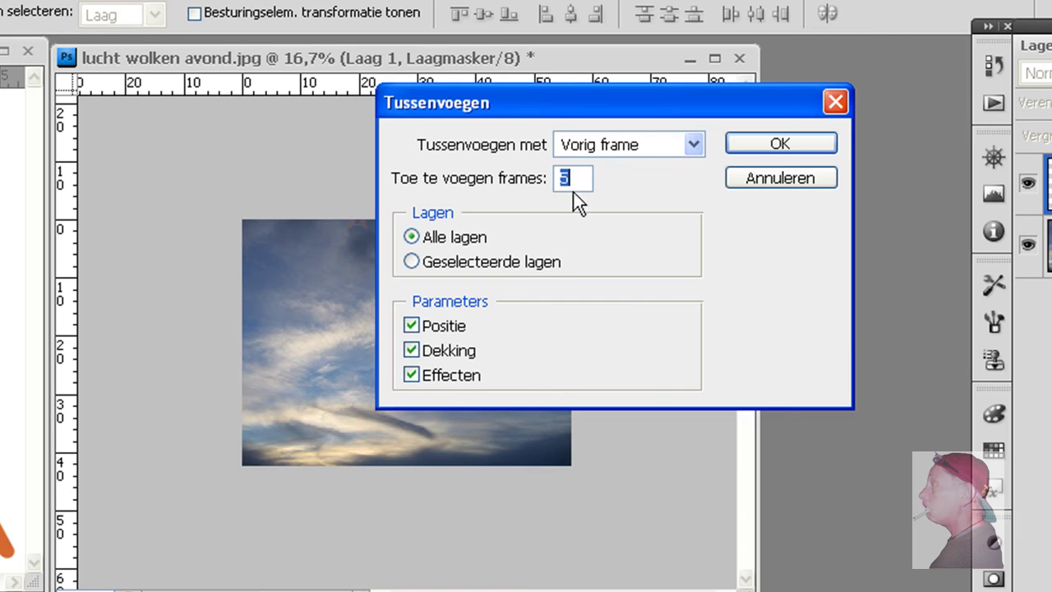
{"action": "type", "text": "2"}
{"action": "type", "text": "0"}
{"action": "left_click", "coordinate": [785, 146]}
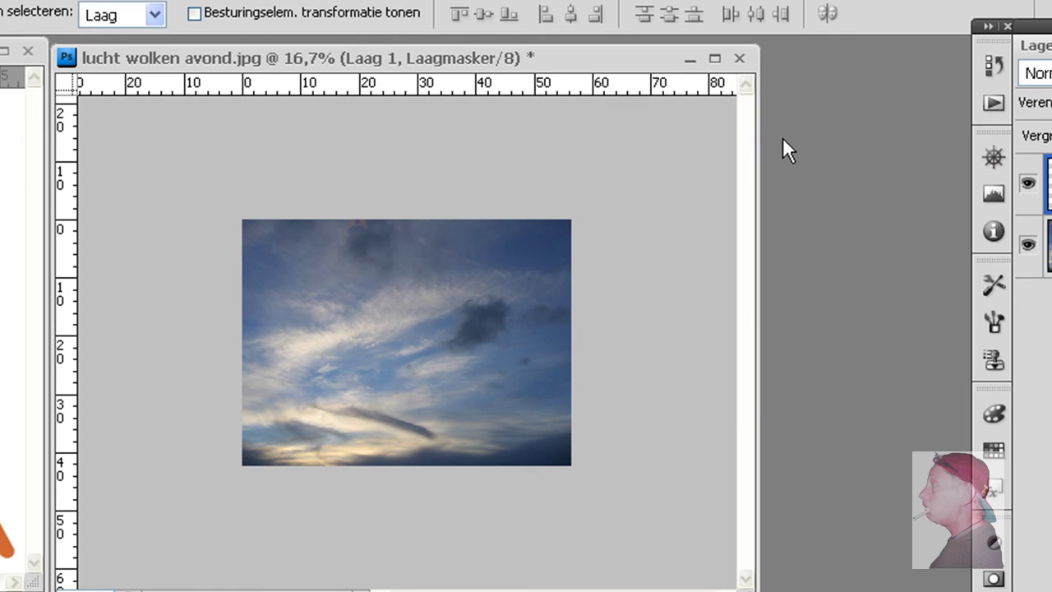